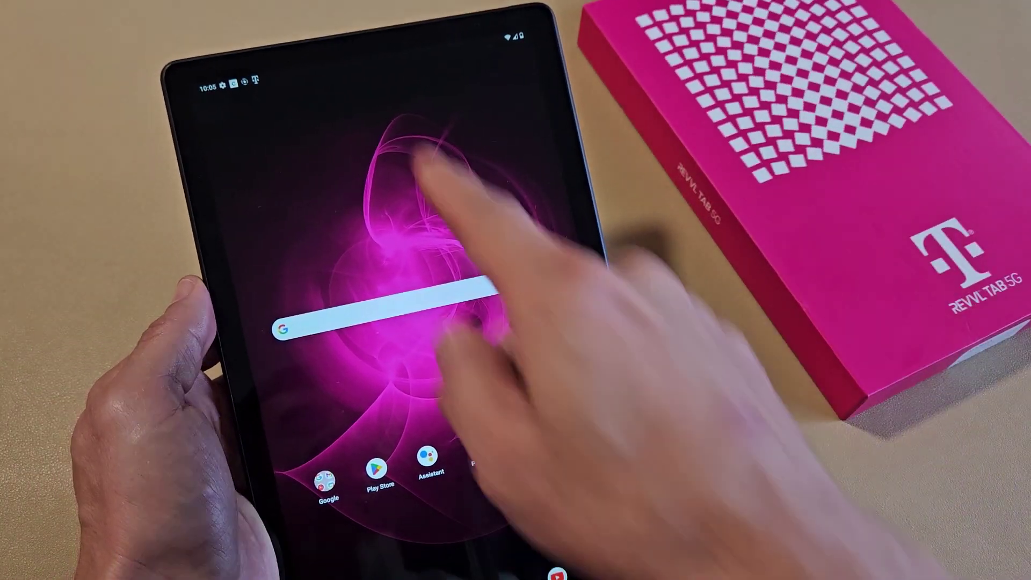
Fully expand Quick Settings and move to the second page of tiles
{"action": "left_click_drag", "start_coordinate": [368, 138], "coordinate": [379, 363]}
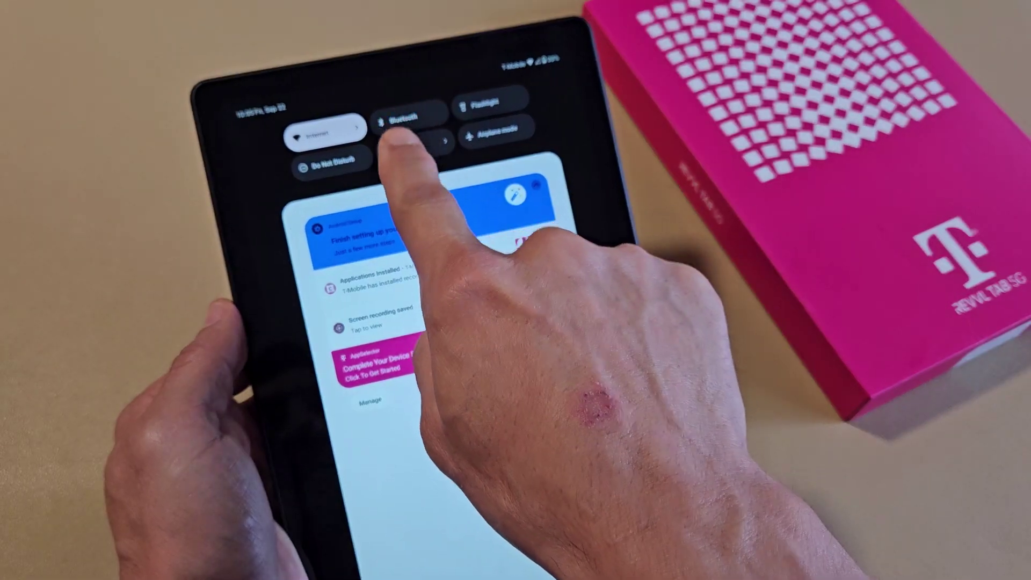
{"action": "left_click_drag", "start_coordinate": [394, 141], "coordinate": [452, 548]}
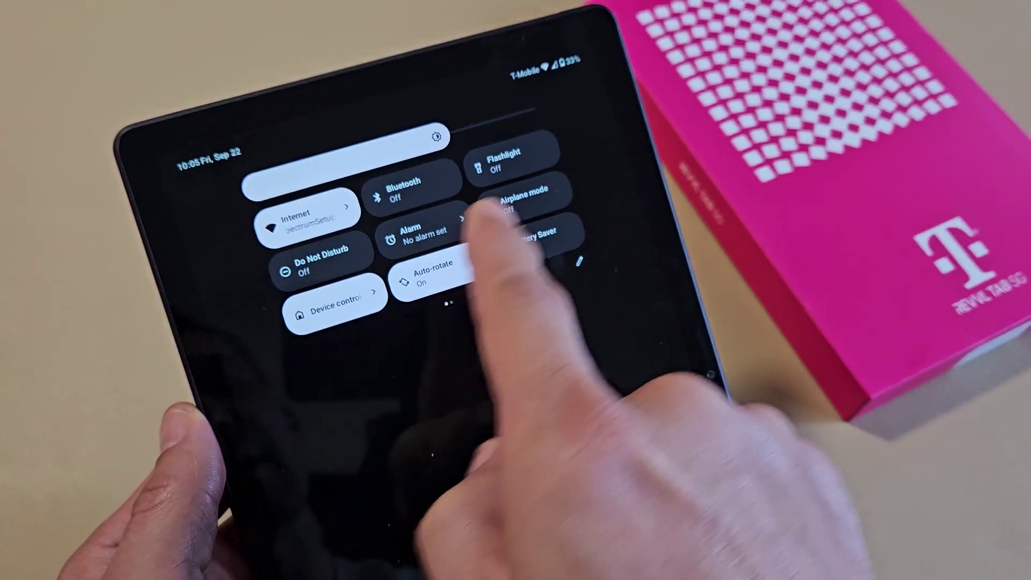
{"action": "left_click_drag", "start_coordinate": [503, 198], "coordinate": [323, 242]}
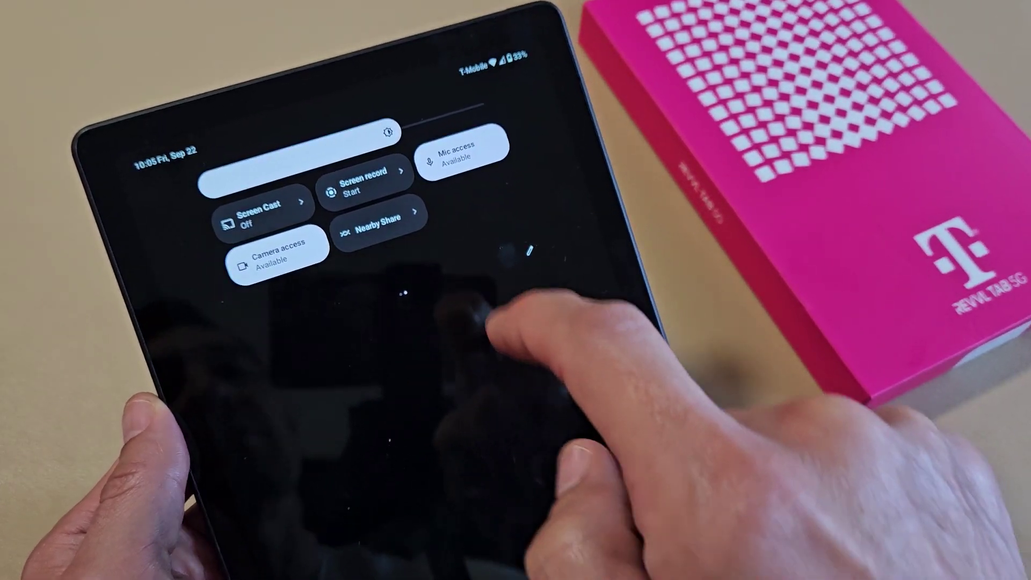
Start Screen record setup with Device audio and microphone as the audio source
{"action": "left_click", "coordinate": [375, 173]}
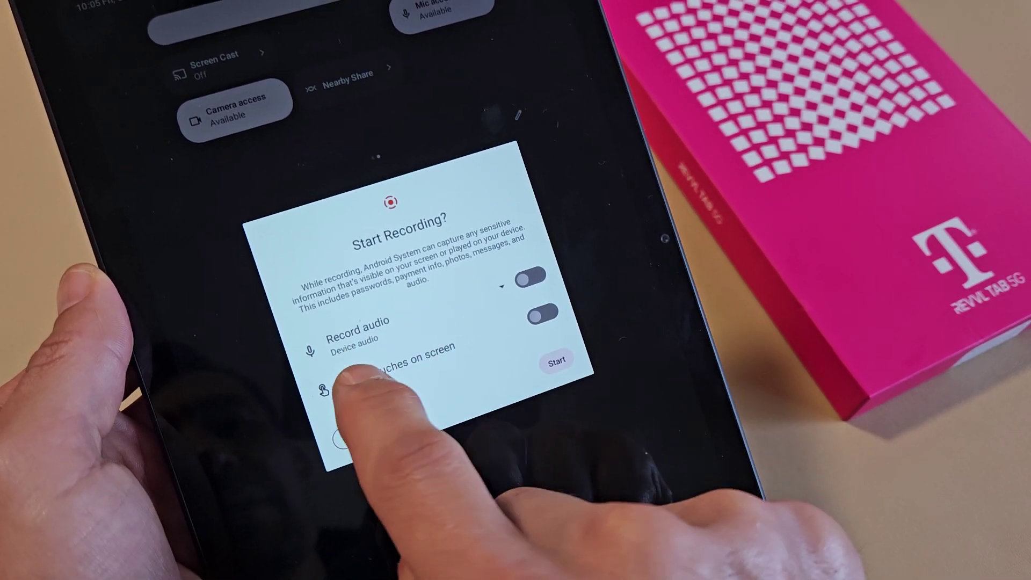
{"action": "left_click", "coordinate": [499, 288]}
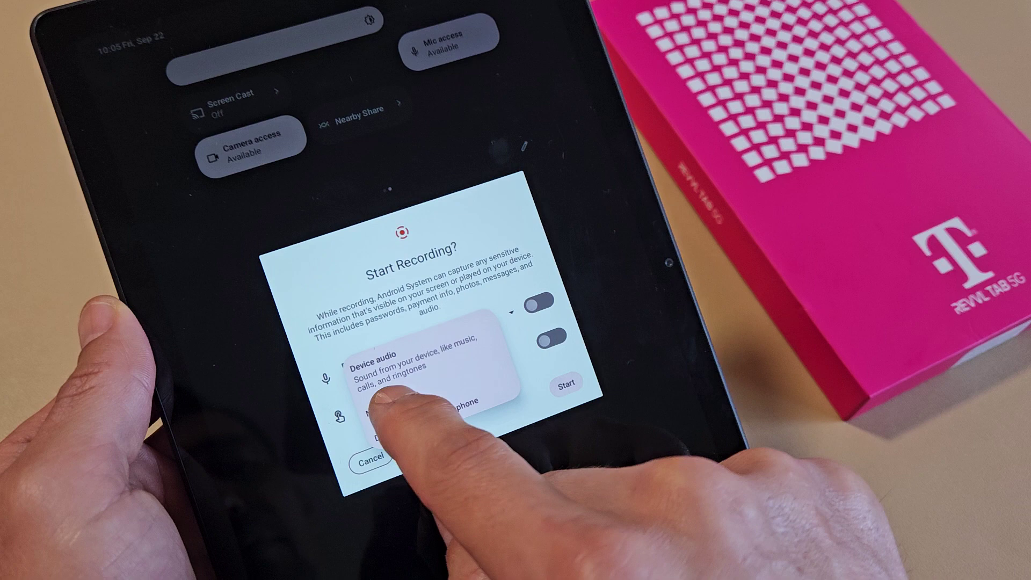
{"action": "left_click", "coordinate": [379, 397]}
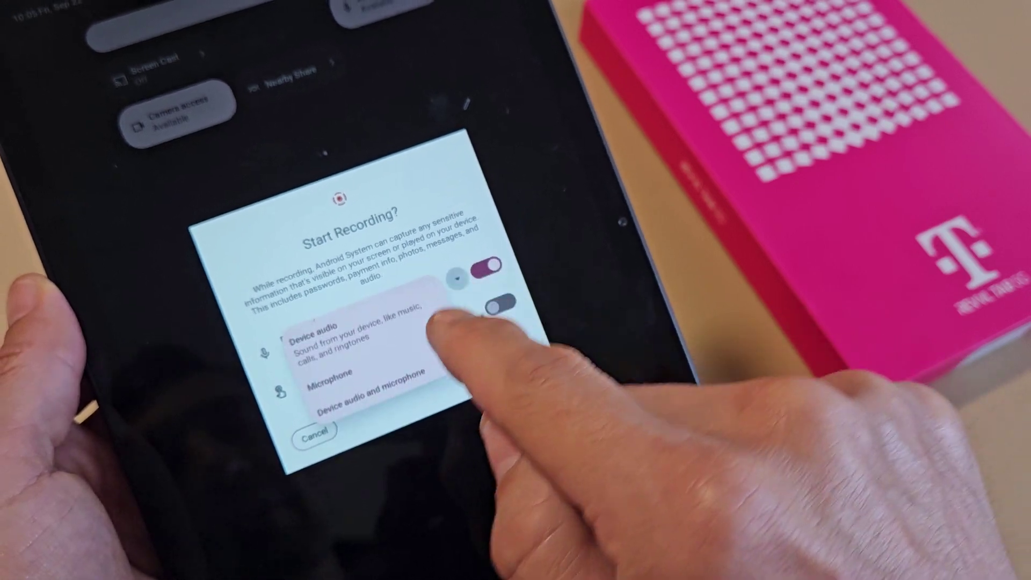
{"action": "left_click", "coordinate": [390, 380]}
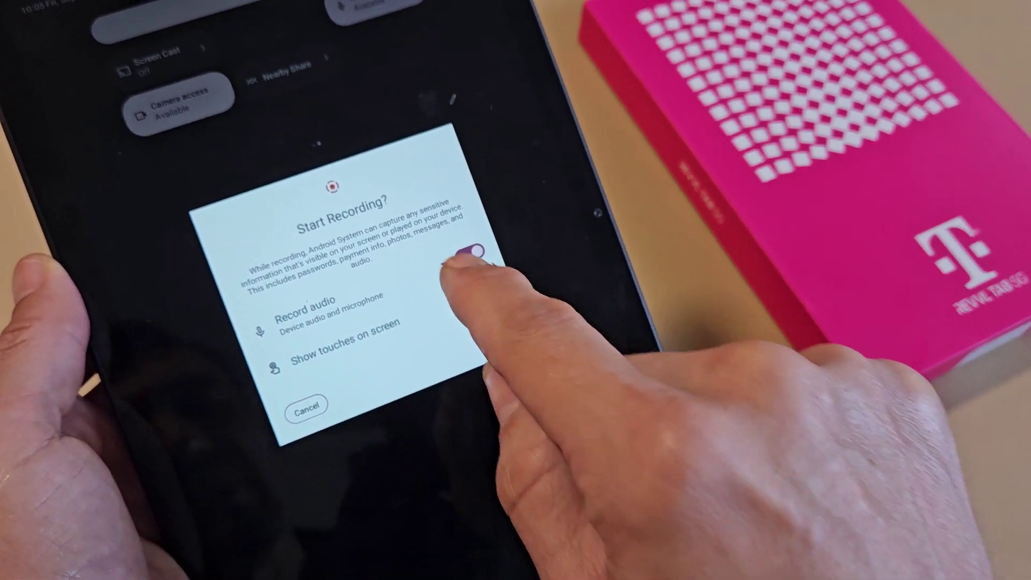
Choose Device audio and microphone, enable Show touches, and start recording
{"action": "left_click", "coordinate": [443, 263]}
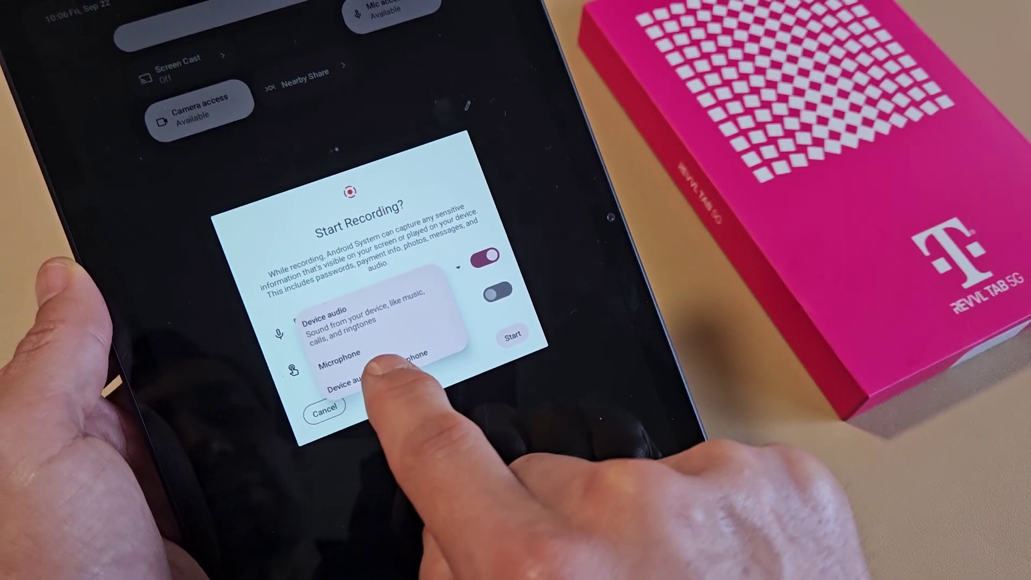
{"action": "left_click", "coordinate": [374, 377]}
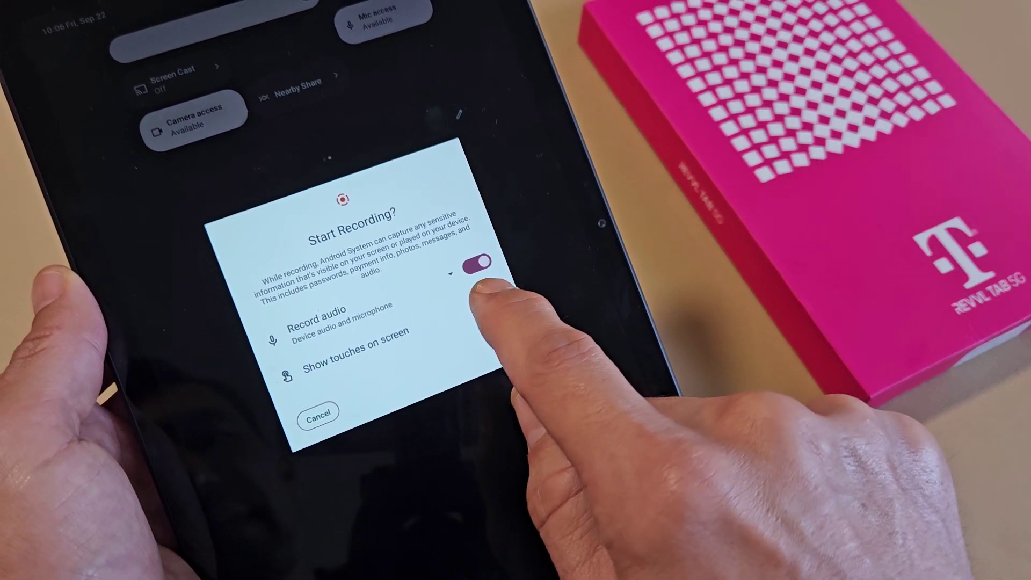
{"action": "left_click", "coordinate": [482, 297]}
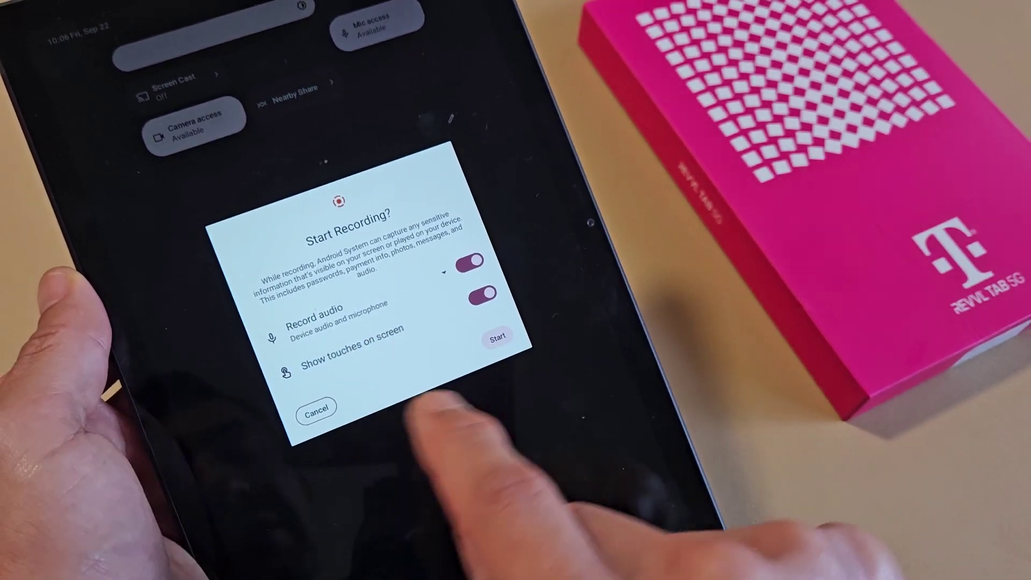
{"action": "left_click", "coordinate": [497, 341]}
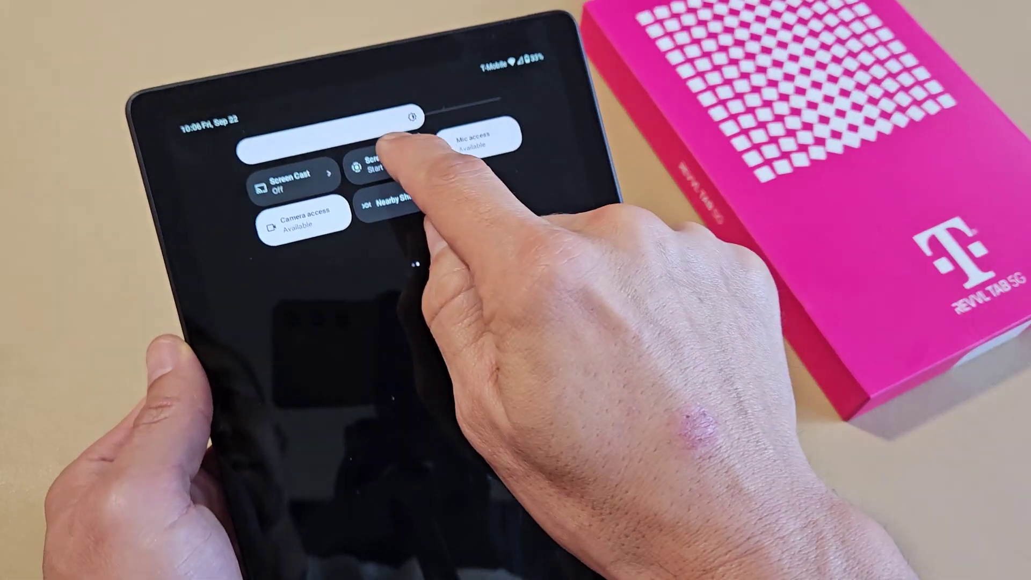
Reopen recording setup, enable Record audio and Show touches, and start recording again
{"action": "left_click", "coordinate": [268, 95]}
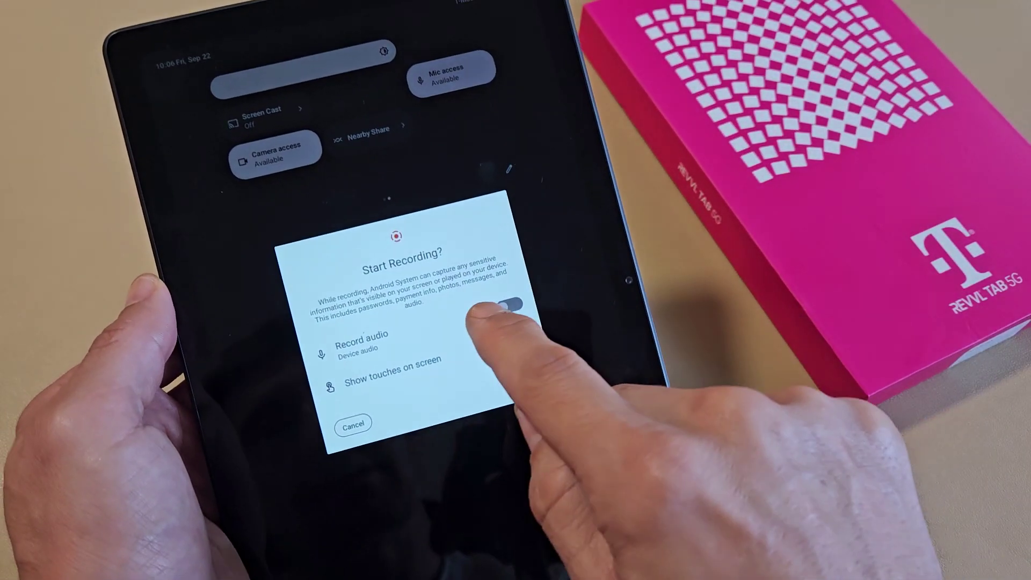
{"action": "left_click", "coordinate": [495, 307]}
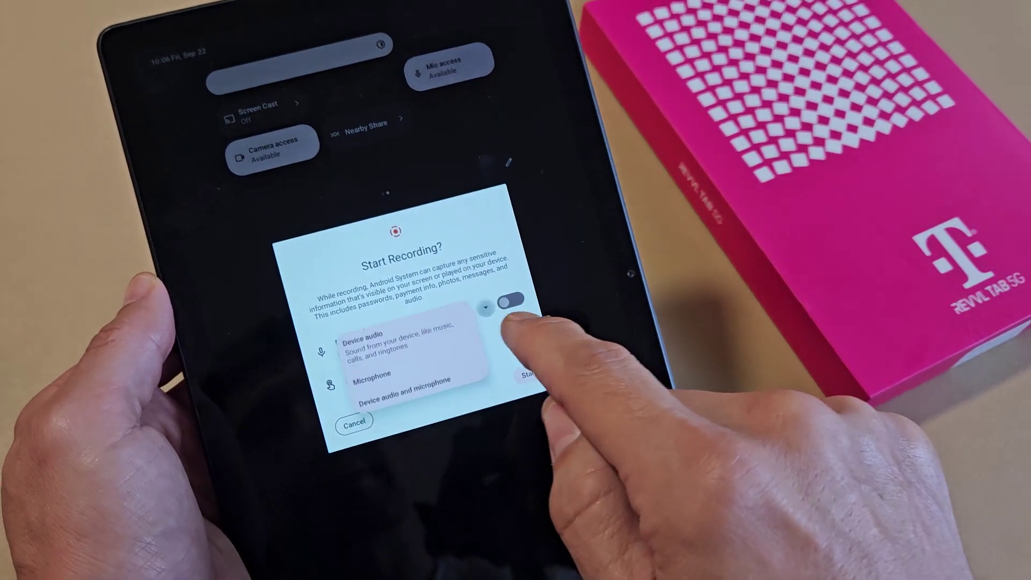
{"action": "left_click", "coordinate": [419, 355]}
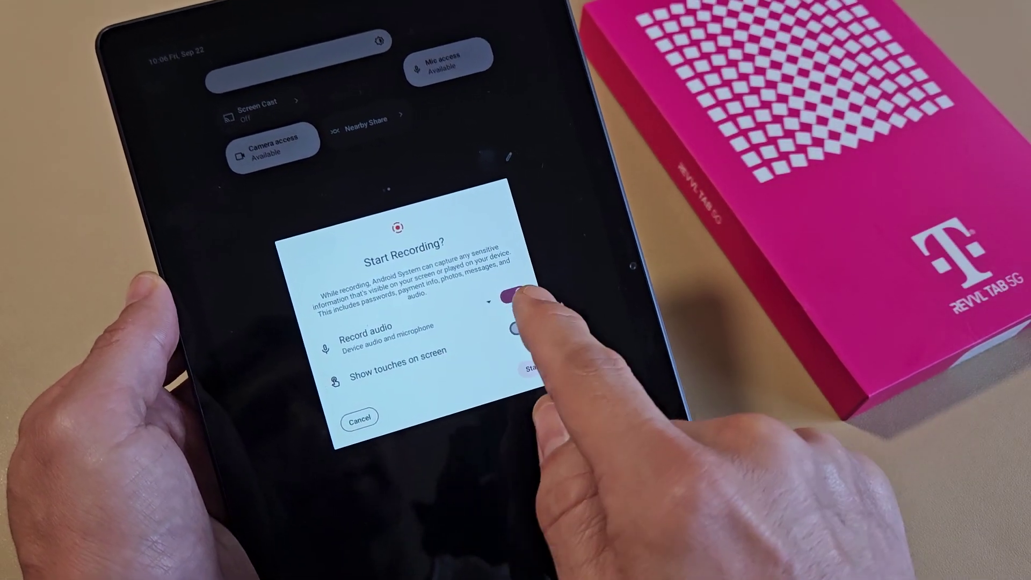
{"action": "left_click", "coordinate": [514, 328]}
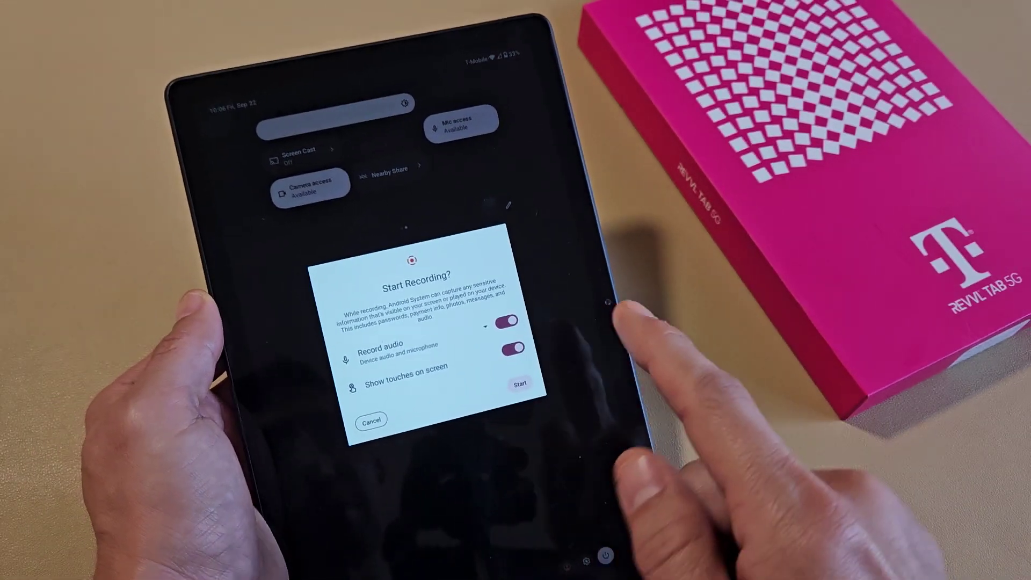
{"action": "left_click", "coordinate": [521, 384]}
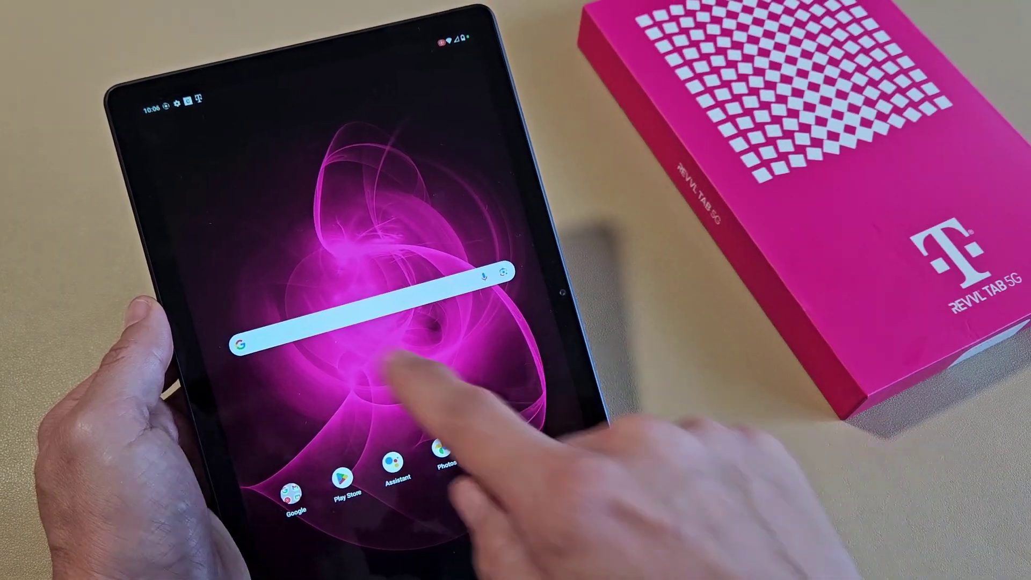
{"action": "left_click_drag", "start_coordinate": [455, 479], "coordinate": [475, 307]}
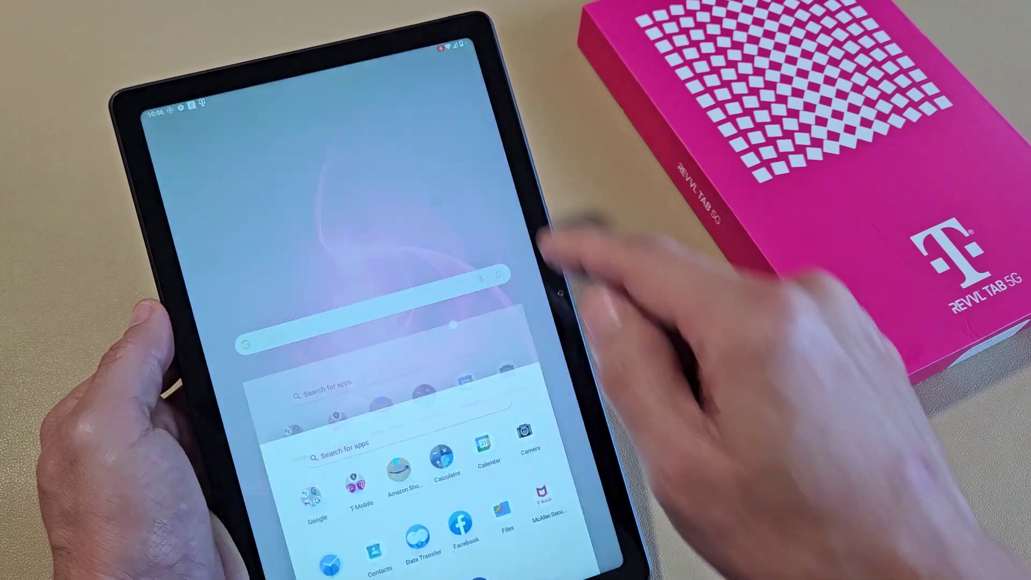
{"action": "left_click_drag", "start_coordinate": [422, 330], "coordinate": [581, 556]}
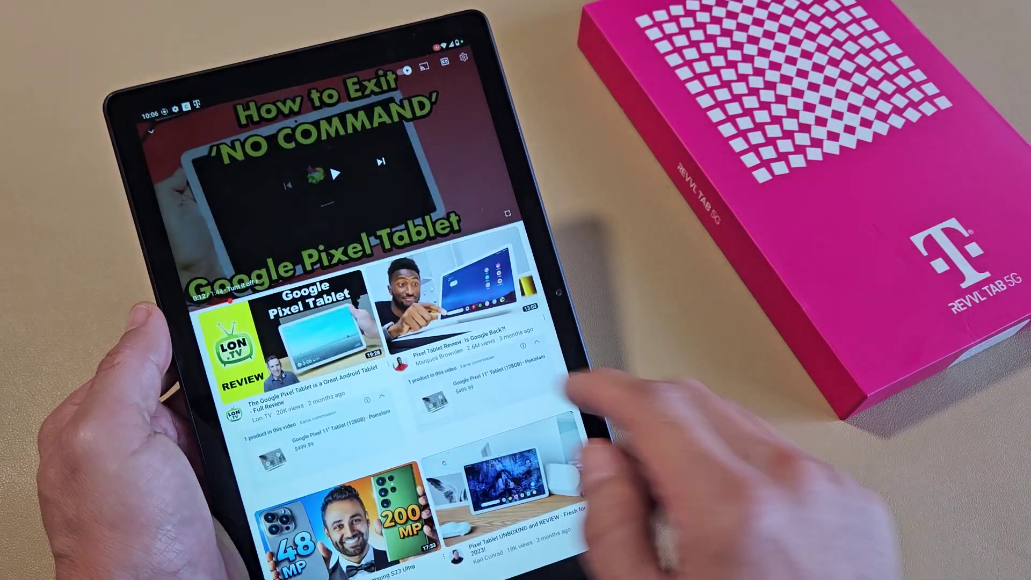
{"action": "left_click", "coordinate": [334, 173]}
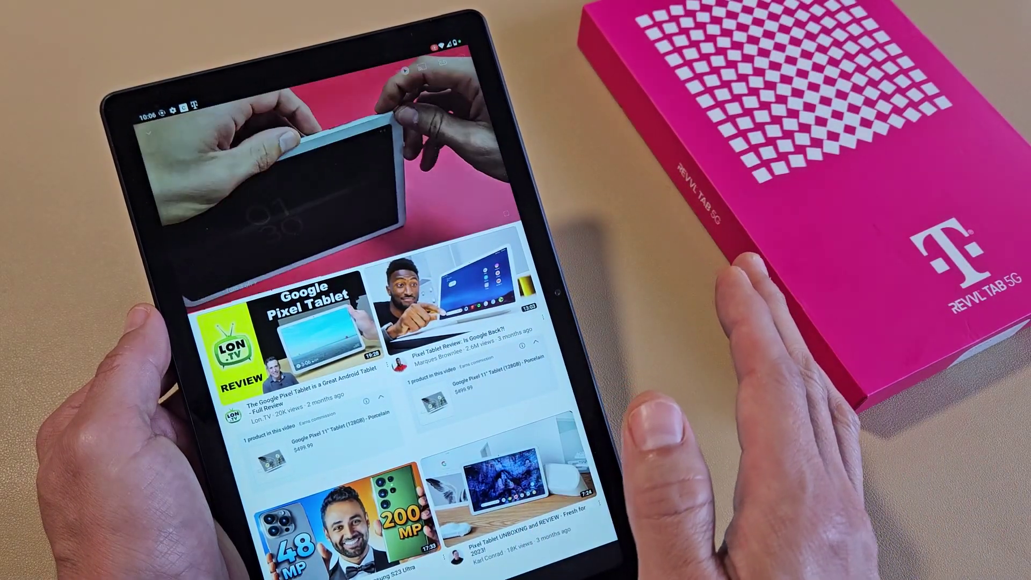
{"action": "left_click", "coordinate": [488, 108]}
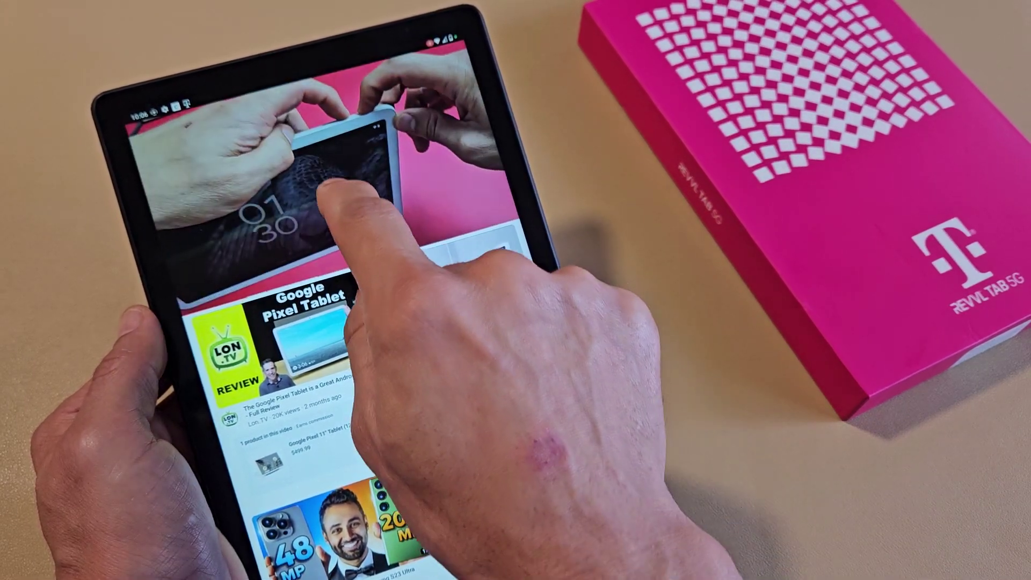
{"action": "left_click", "coordinate": [329, 171]}
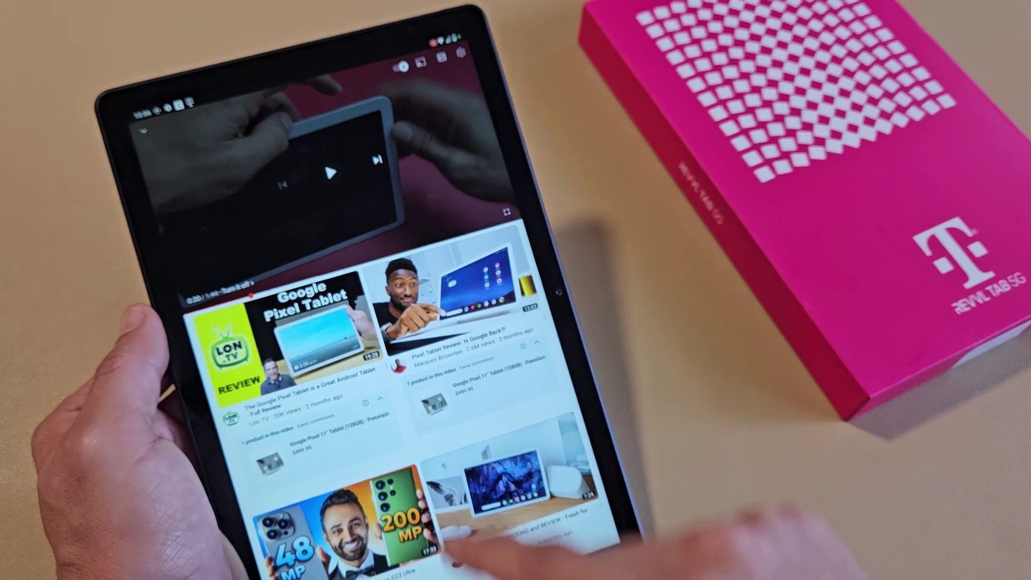
{"action": "left_click_drag", "start_coordinate": [564, 573], "coordinate": [645, 362]}
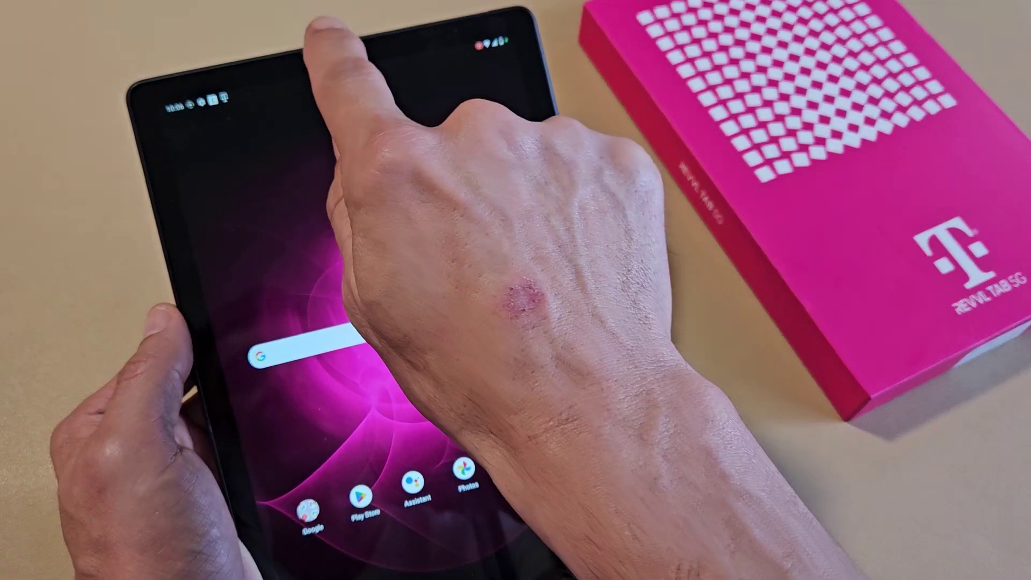
{"action": "left_click_drag", "start_coordinate": [333, 44], "coordinate": [368, 173]}
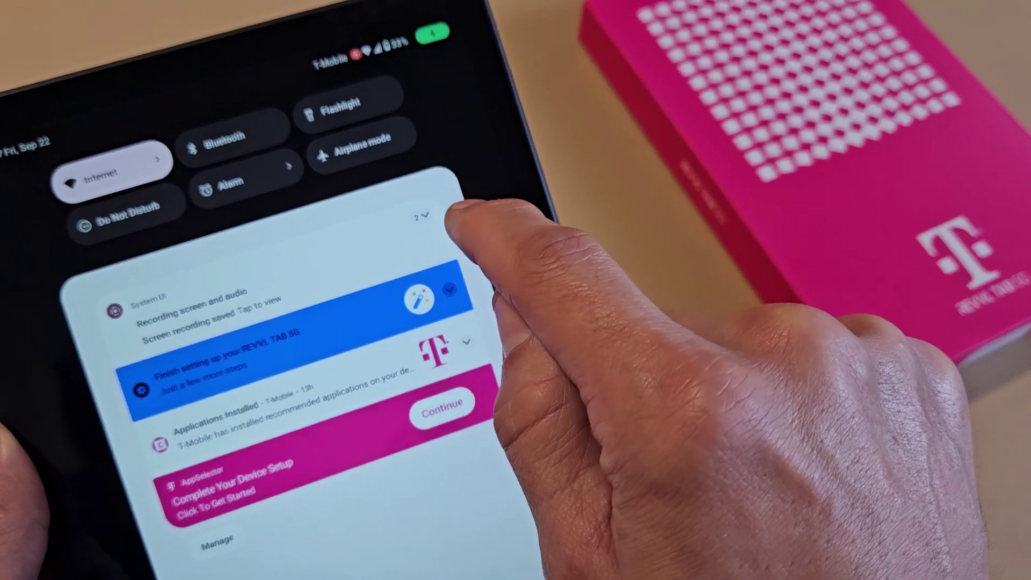
{"action": "left_click", "coordinate": [429, 219]}
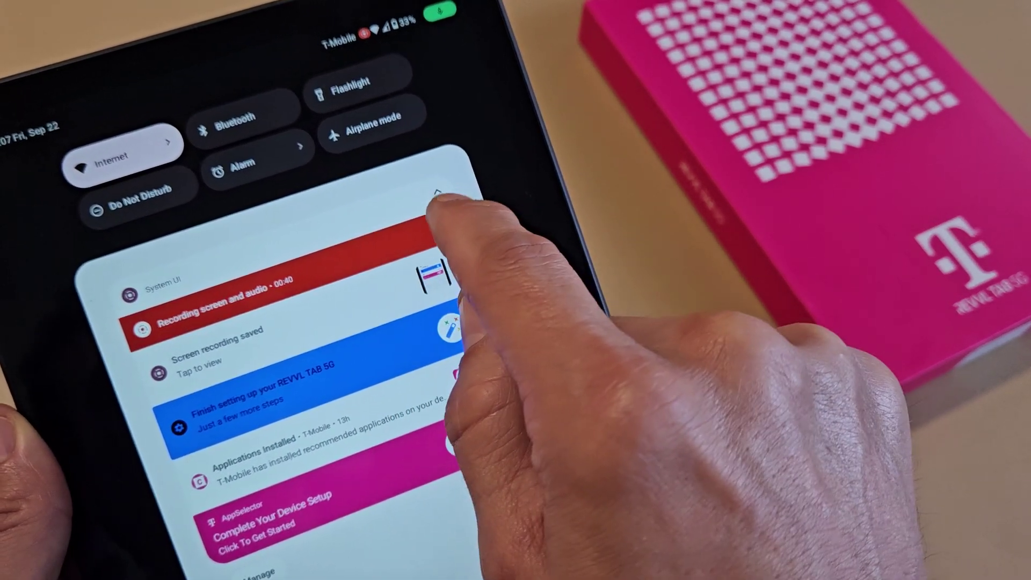
{"action": "left_click", "coordinate": [448, 228]}
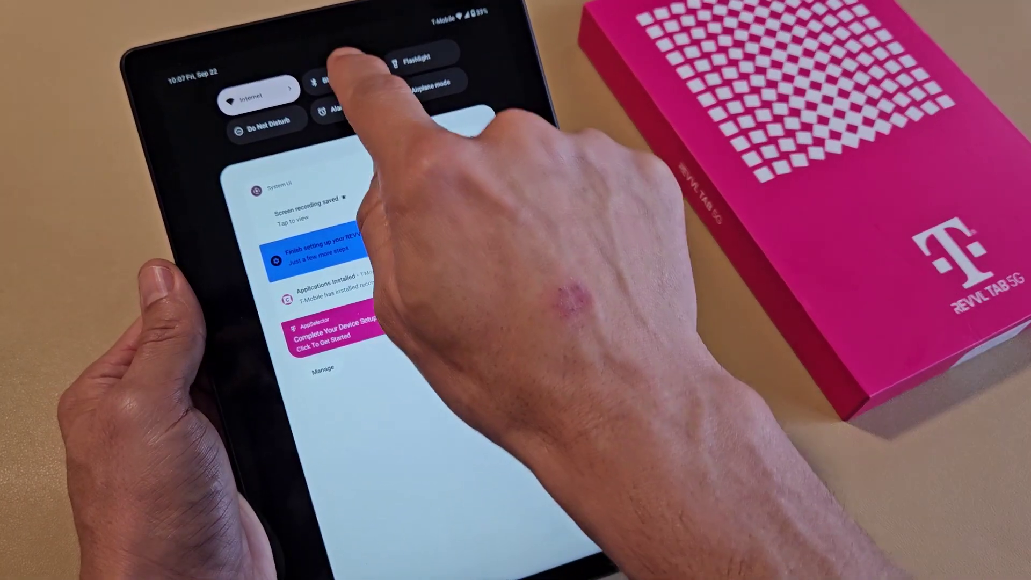
{"action": "left_click_drag", "start_coordinate": [346, 64], "coordinate": [463, 456]}
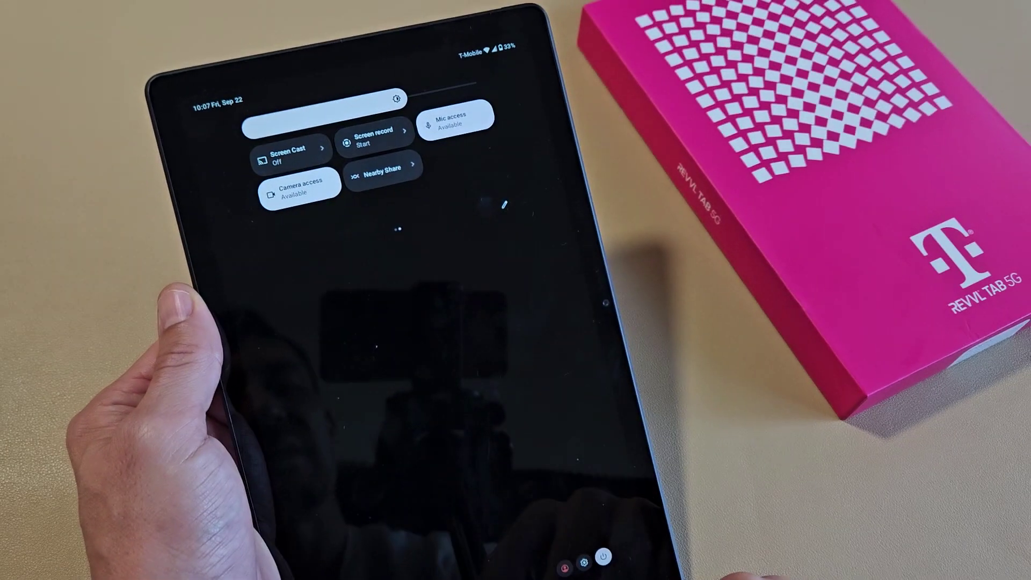
{"action": "left_click", "coordinate": [601, 556]}
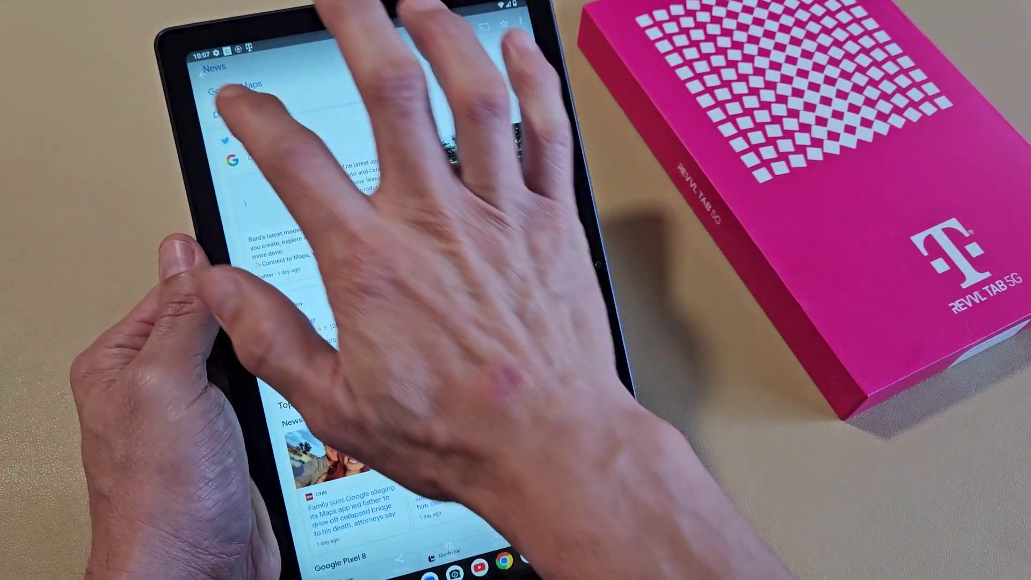
{"action": "left_click_drag", "start_coordinate": [346, 105], "coordinate": [484, 161]}
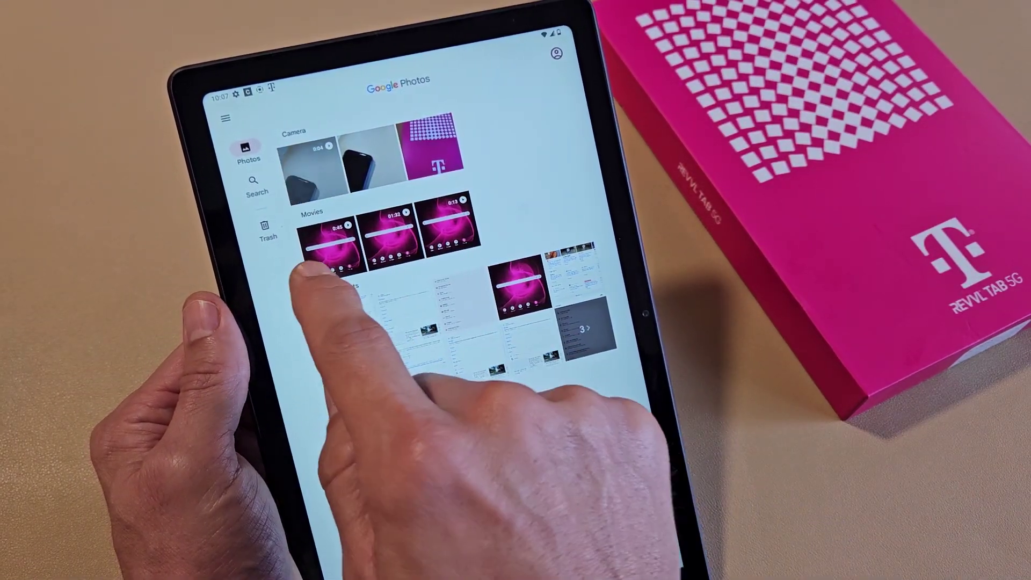
{"action": "left_click", "coordinate": [320, 238]}
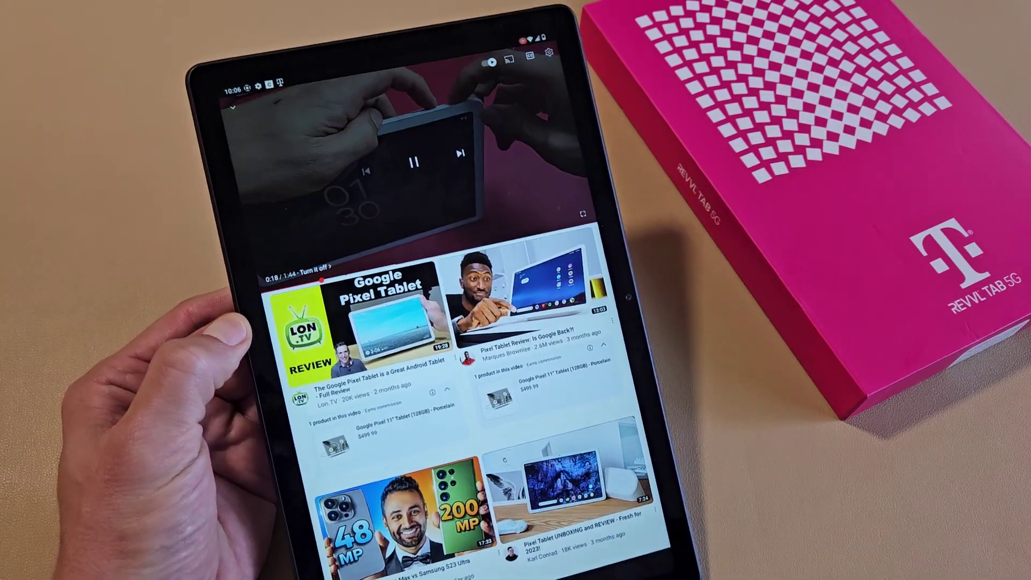
{"action": "left_click", "coordinate": [472, 242]}
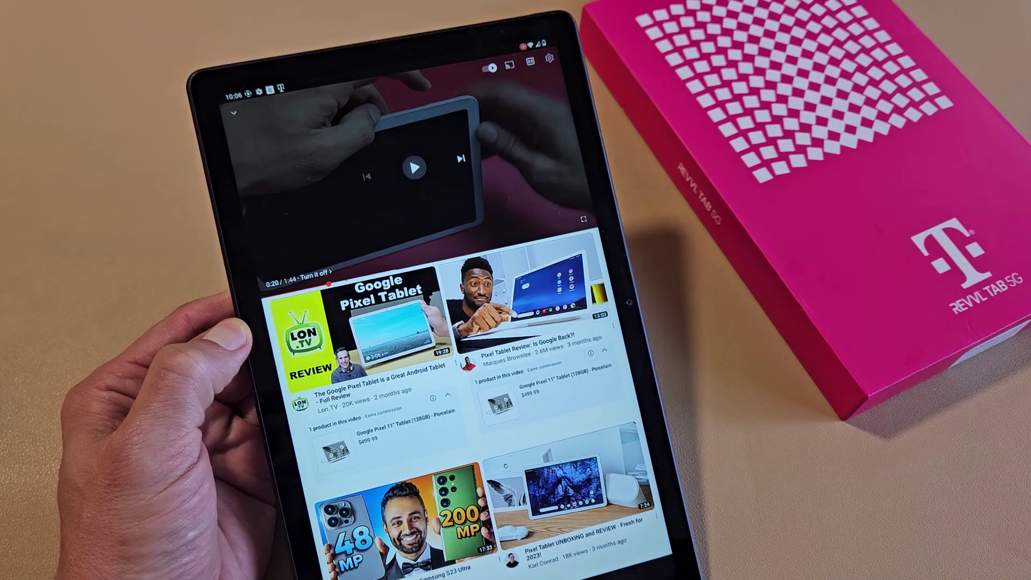
{"action": "left_click_drag", "start_coordinate": [476, 574], "coordinate": [460, 363]}
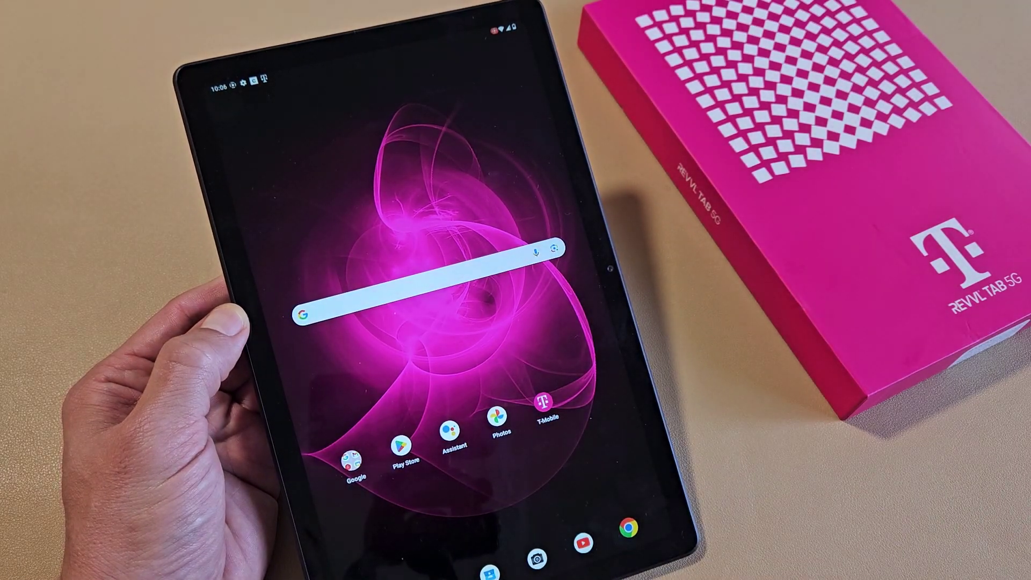
{"action": "left_click_drag", "start_coordinate": [362, 72], "coordinate": [404, 339]}
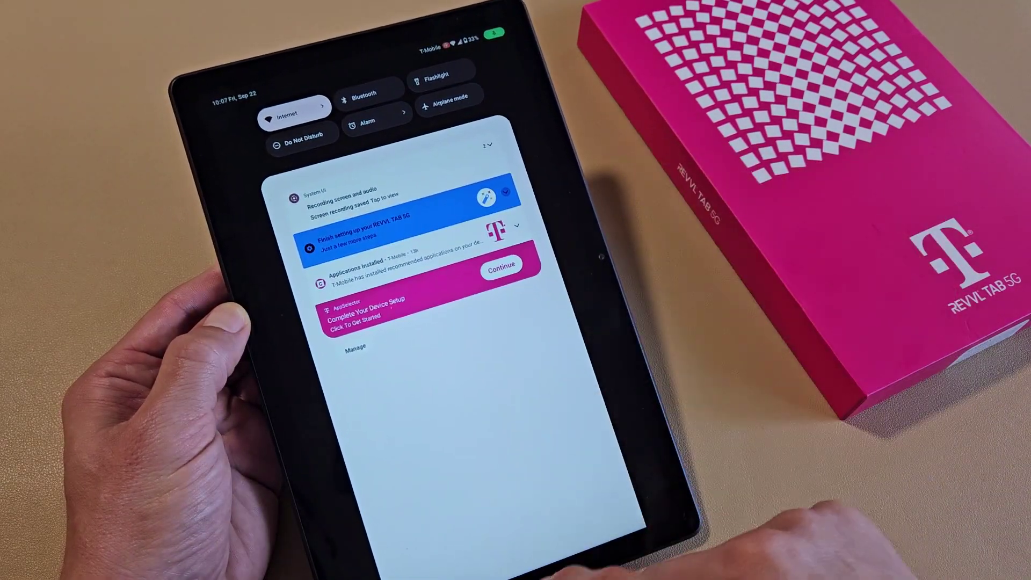
{"action": "left_click_drag", "start_coordinate": [500, 574], "coordinate": [516, 339]}
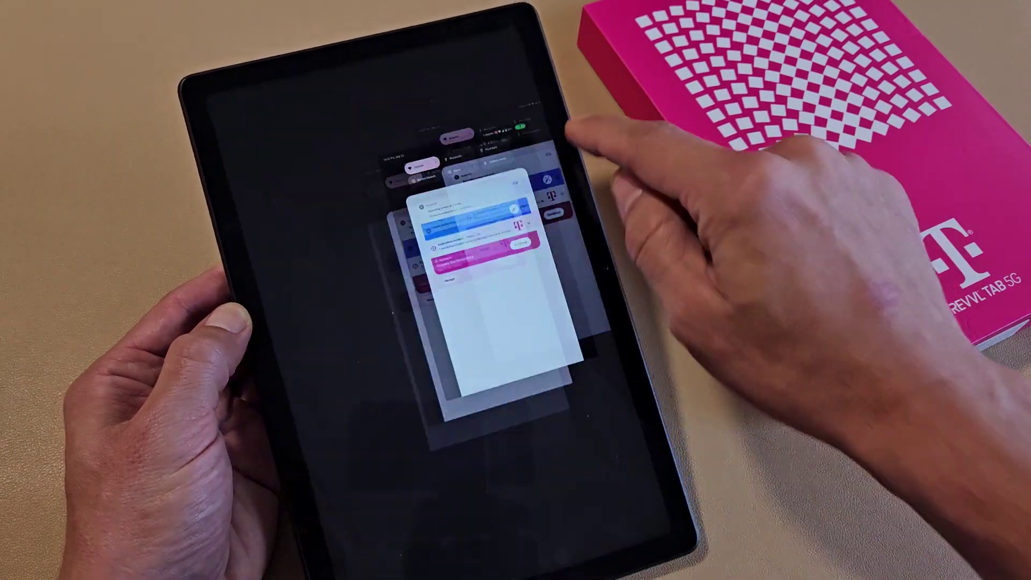